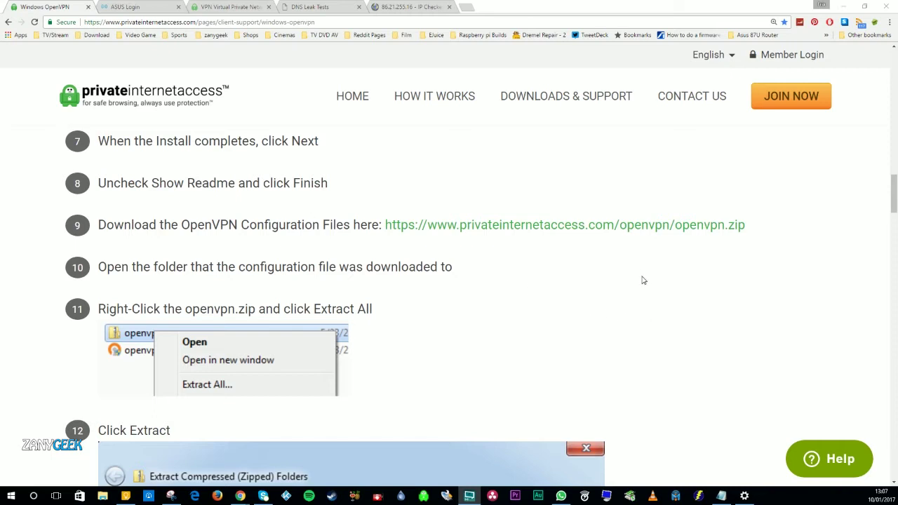
Step: Download the PIA OpenVPN configuration archive, openvpn.zip, from the Windows setup page
left_click(623, 232)
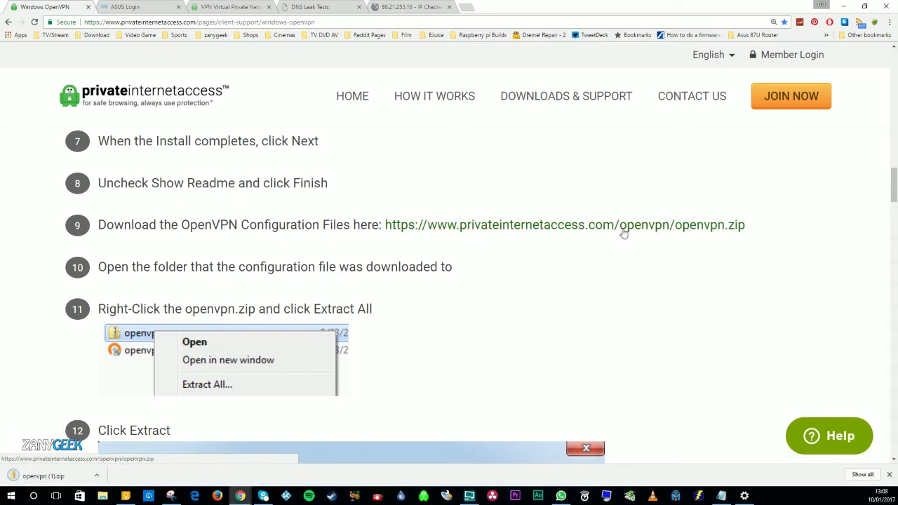
Step: Extract openvpn (1).zip on the Desktop into an openvpn (1) folder of 38 .ovpn files
left_click(99, 476)
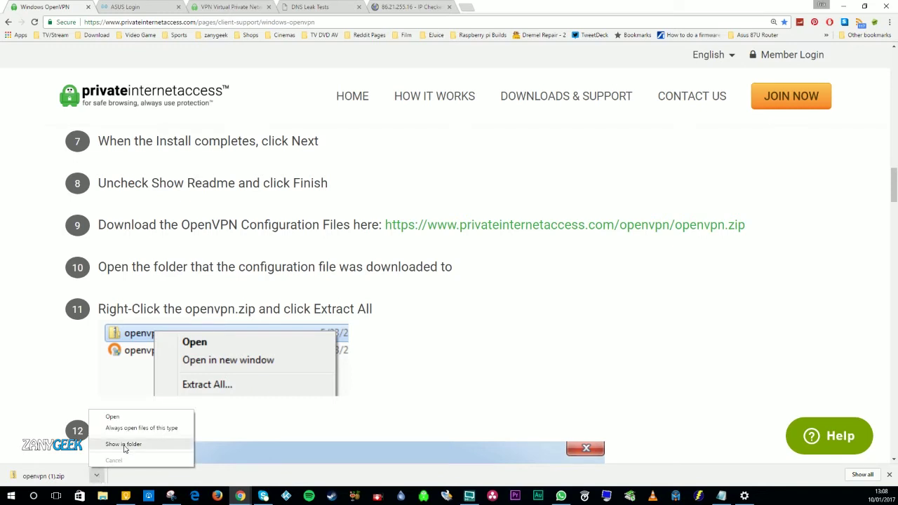
left_click(126, 448)
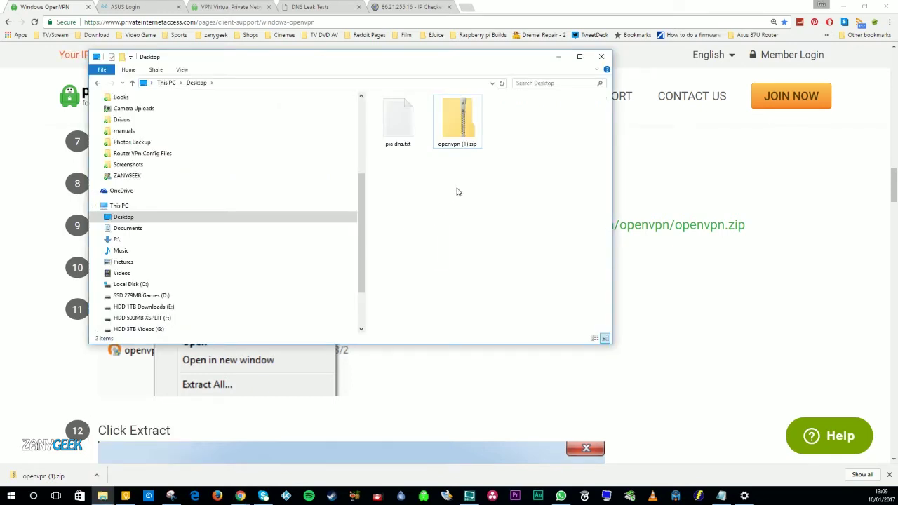
left_click(461, 136)
right_click(462, 136)
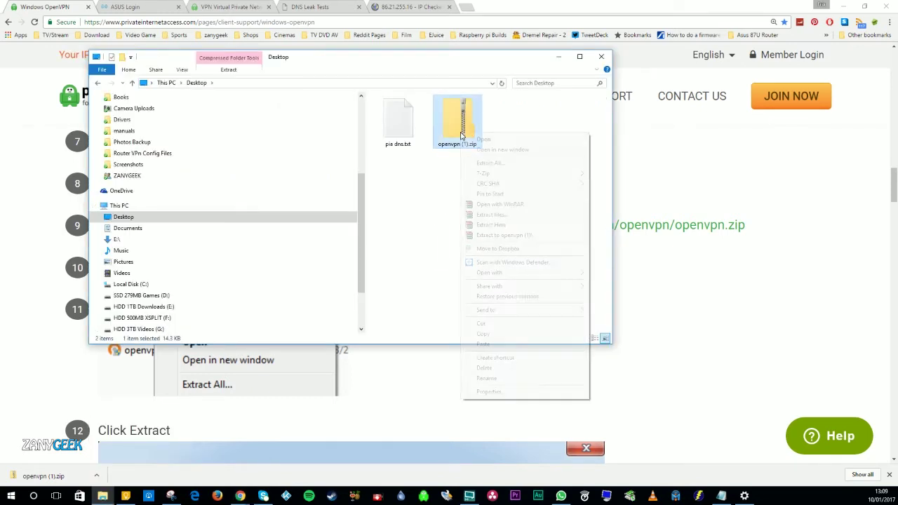
left_click(489, 164)
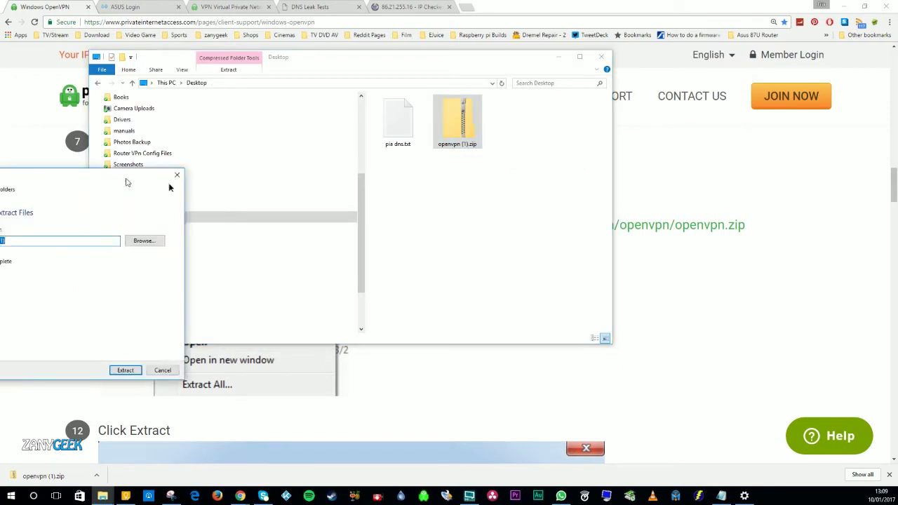
left_click_drag(127, 180, 600, 176)
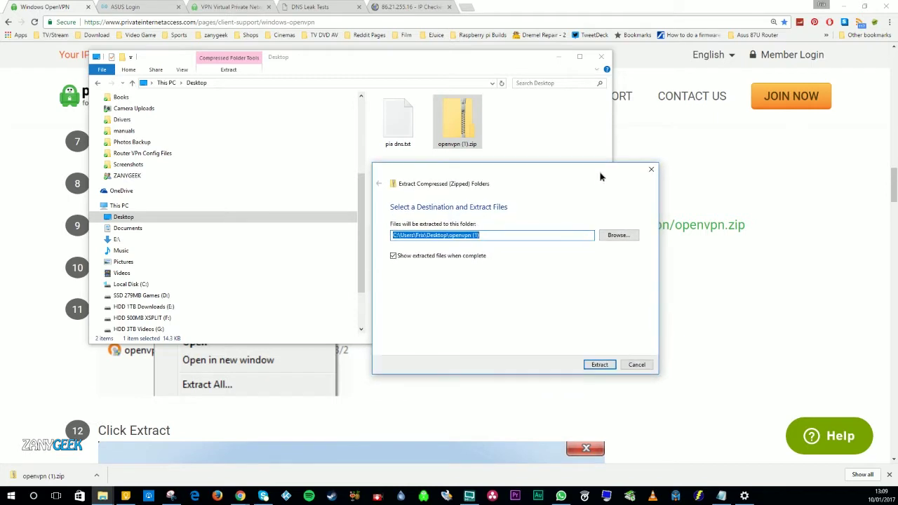
left_click(601, 370)
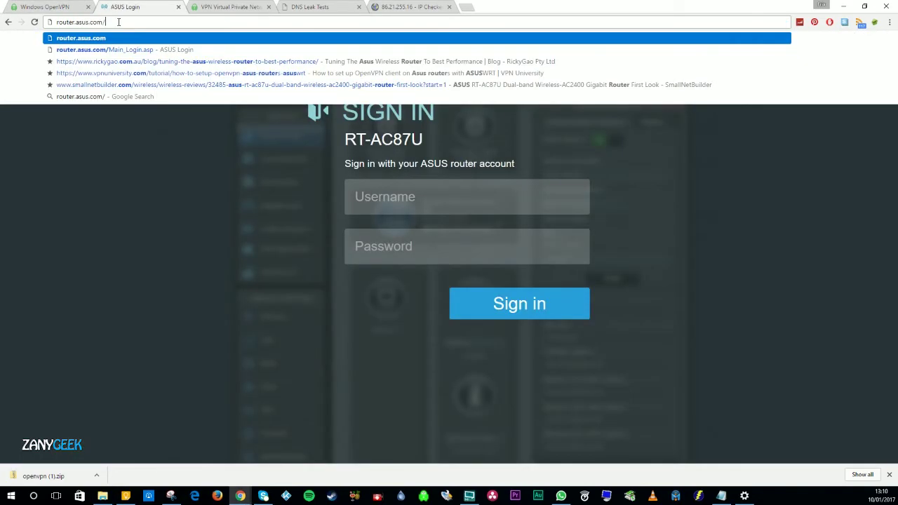
key("Return")
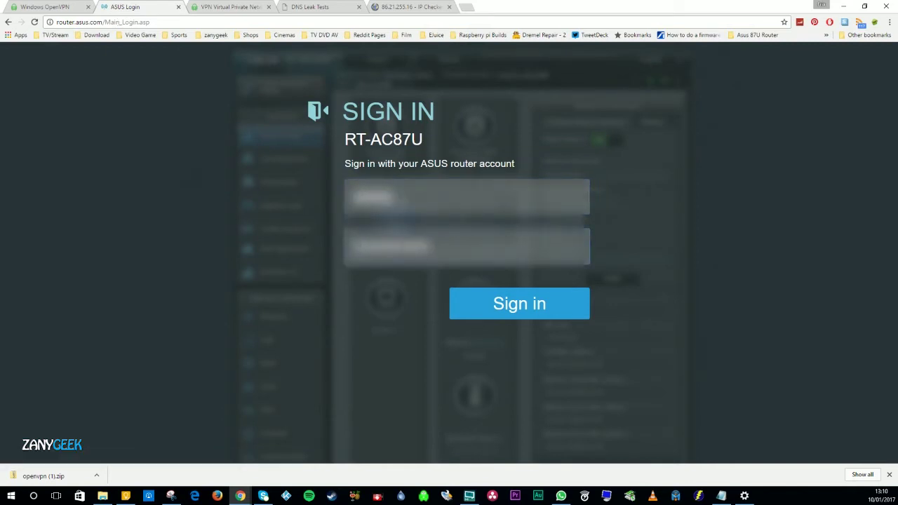
Step: Sign in and open VPN Client, listing London, New York, Southampton and Hong Kong PIA profiles
left_click(537, 305)
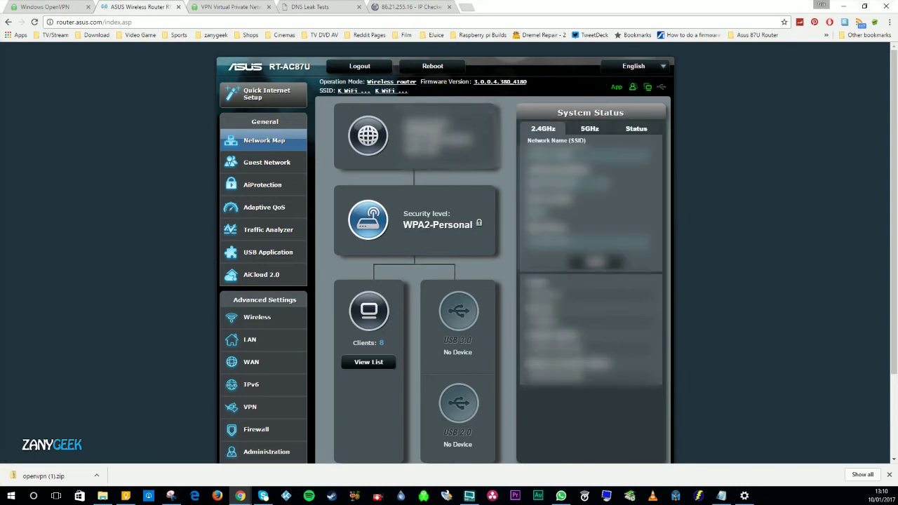
left_click(266, 408)
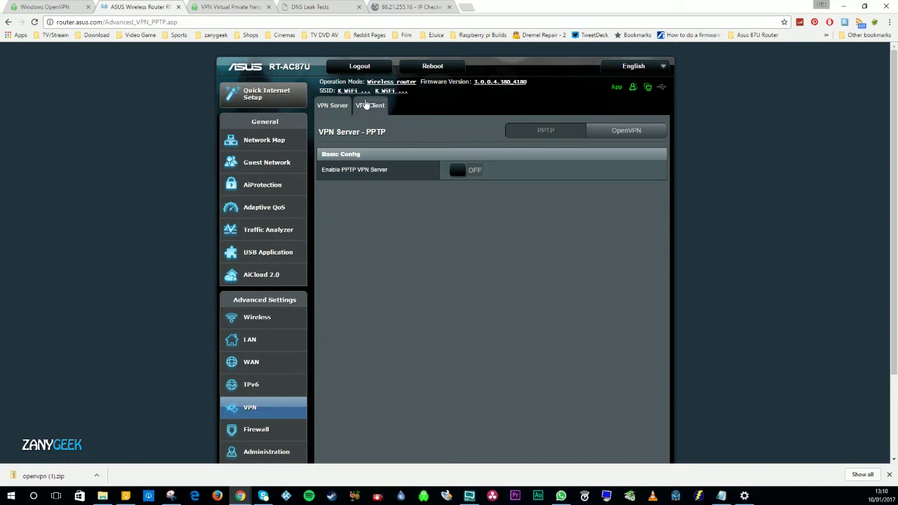
left_click(369, 107)
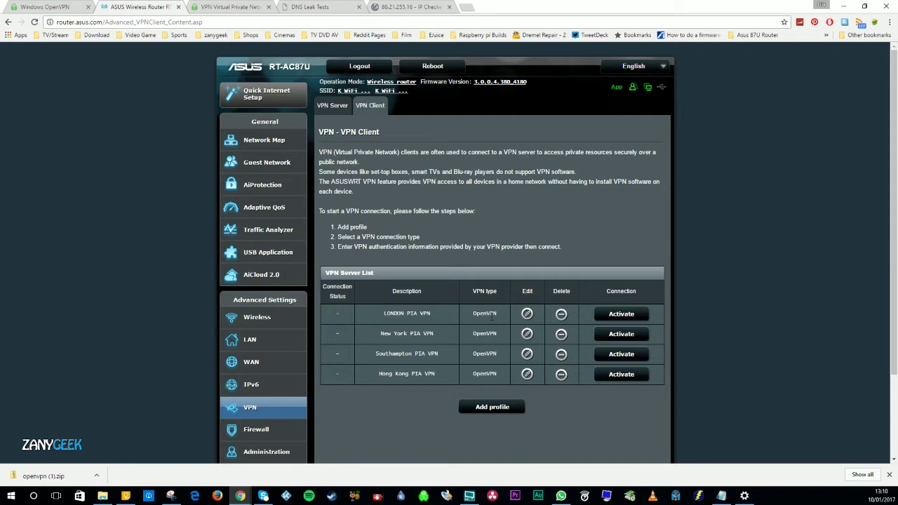
Step: Add a new OpenVPN profile described 'Turkey PIA VPN' and paste in the account username and password
left_click(518, 413)
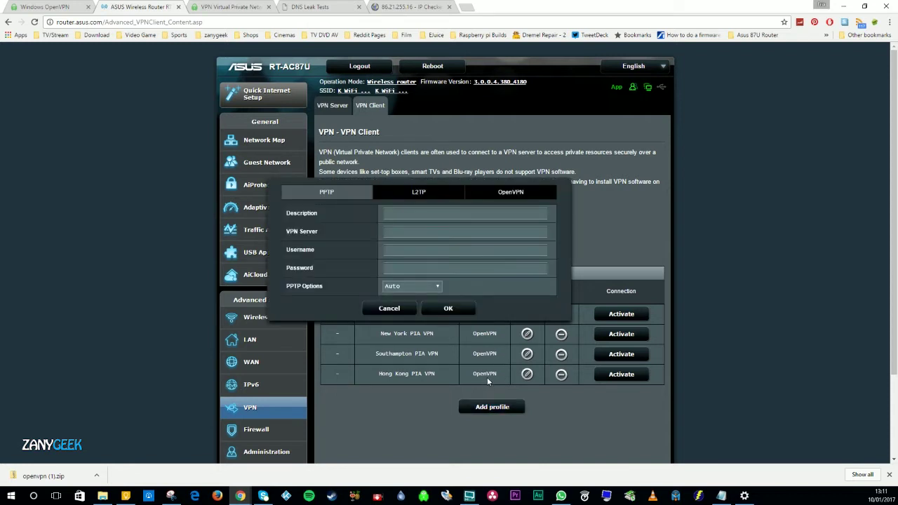
left_click(511, 196)
left_click(475, 214)
type("PIA VPN")
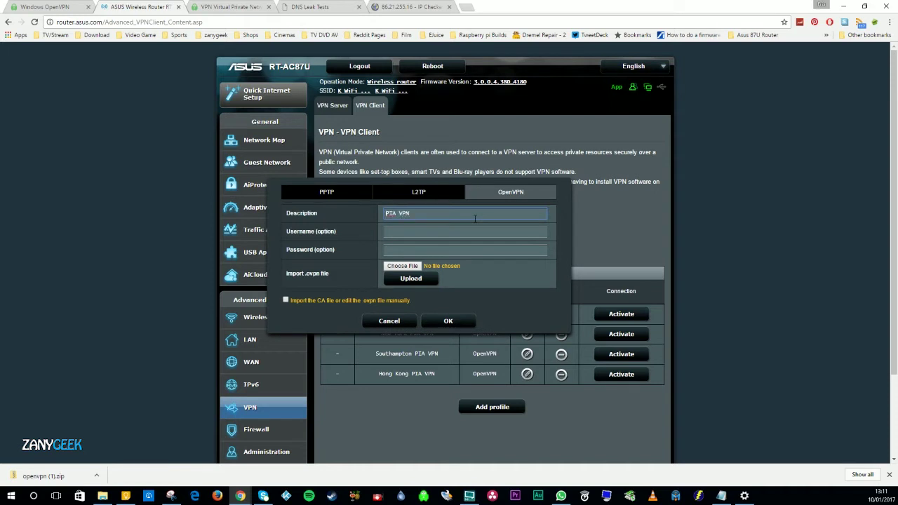
type("Turkey")
right_click(436, 228)
left_click(453, 284)
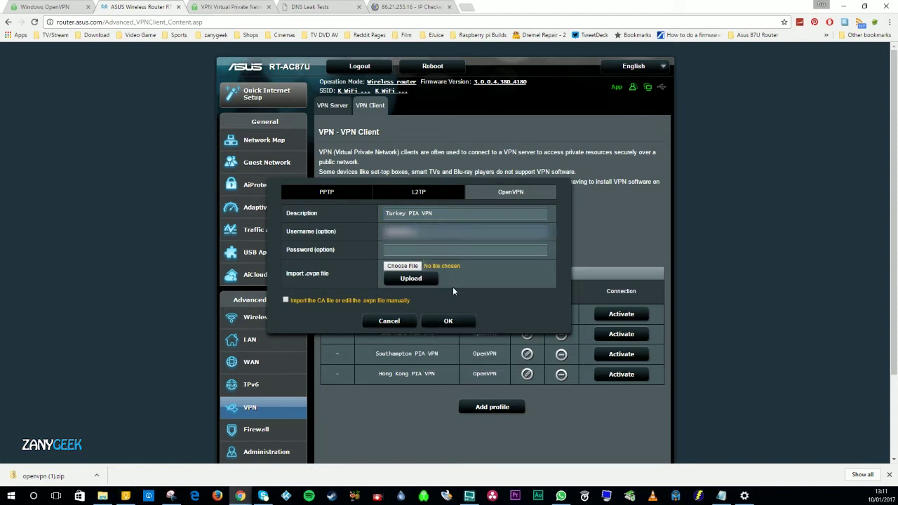
right_click(424, 251)
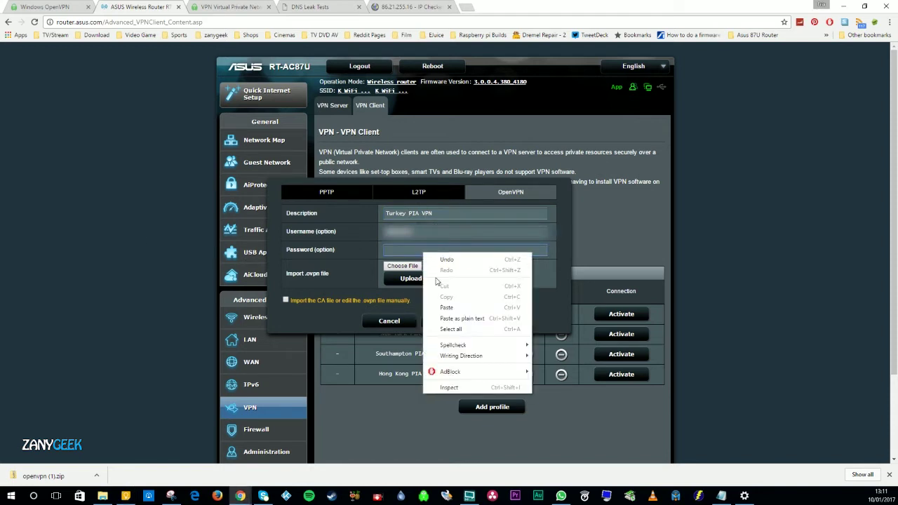
left_click(448, 309)
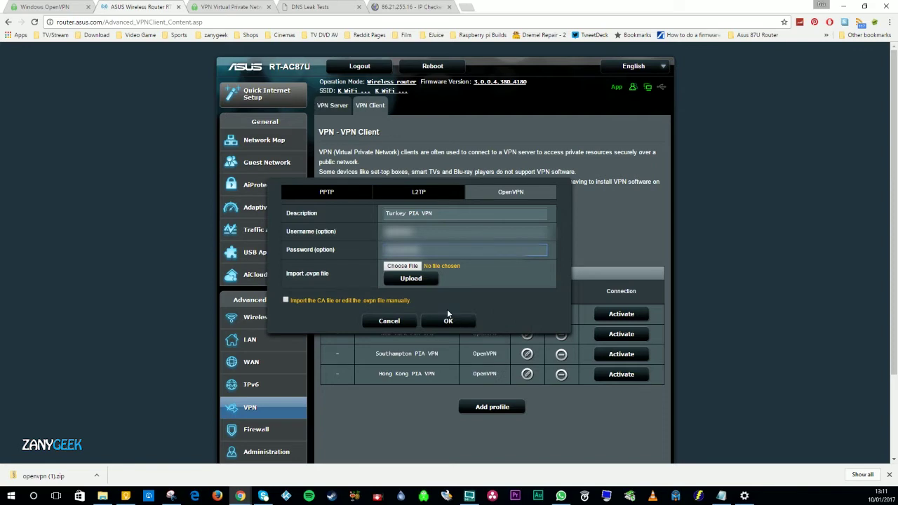
Step: Upload Turkey.ovpn from the openvpn (1) folder and enable manual CA file import
left_click(411, 267)
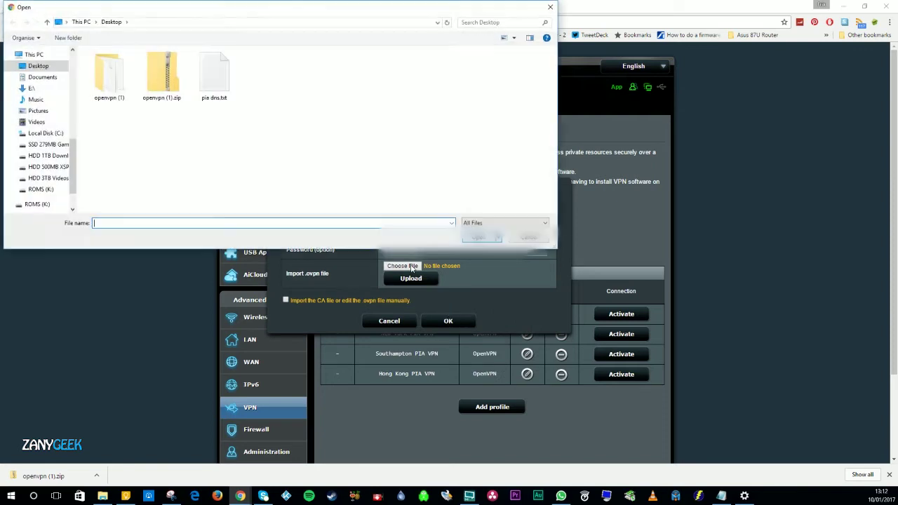
double_click(109, 74)
left_click(144, 147)
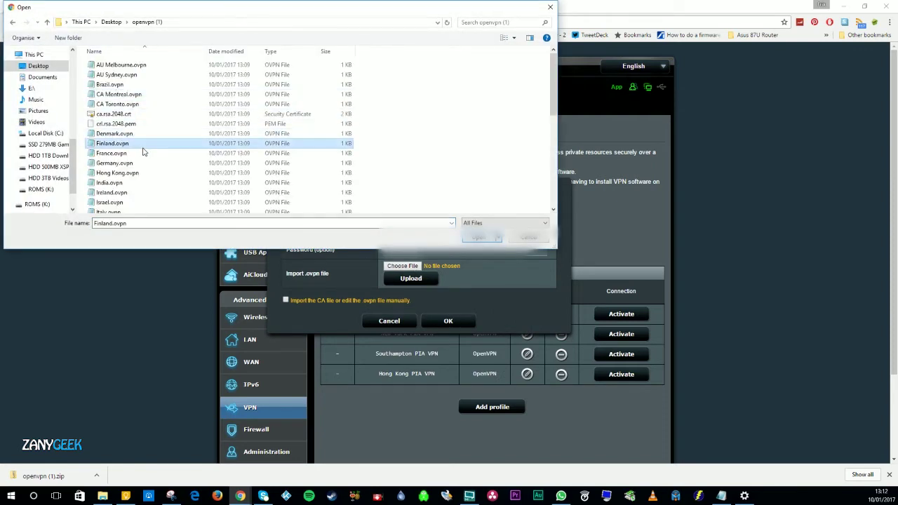
key("t")
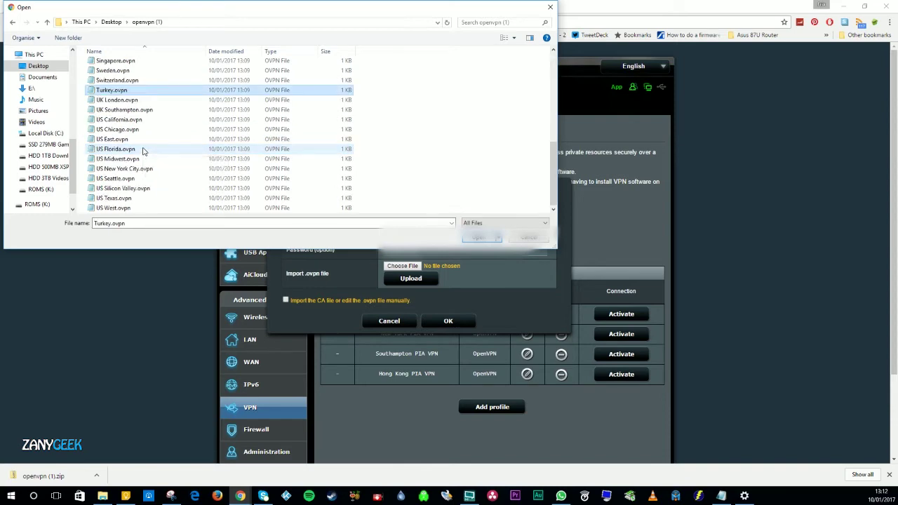
double_click(135, 94)
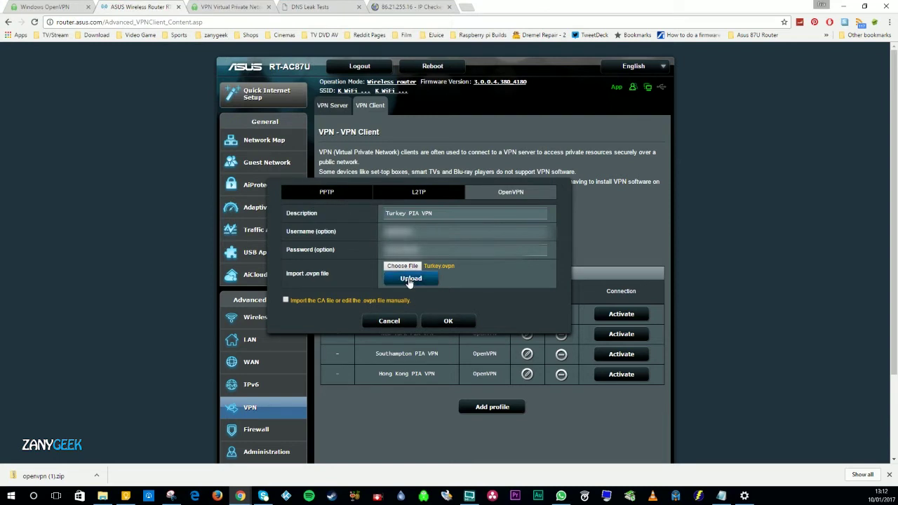
left_click(410, 280)
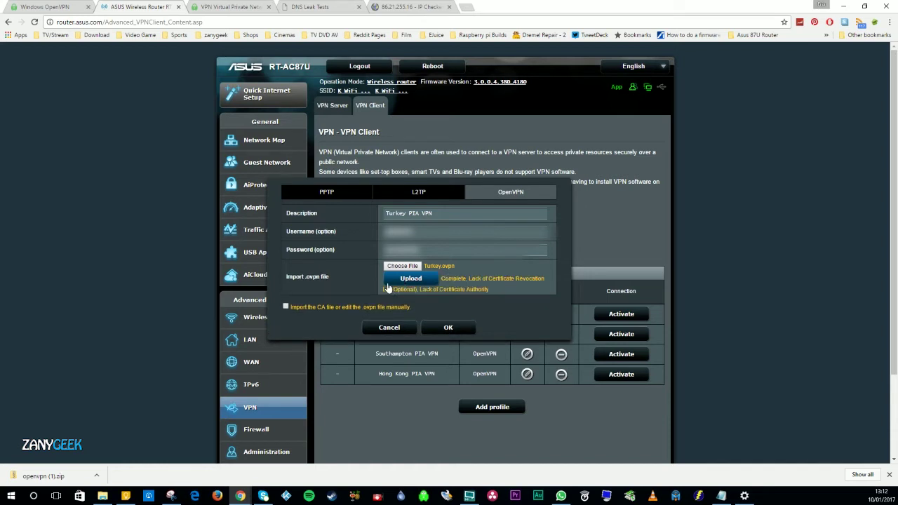
left_click(286, 307)
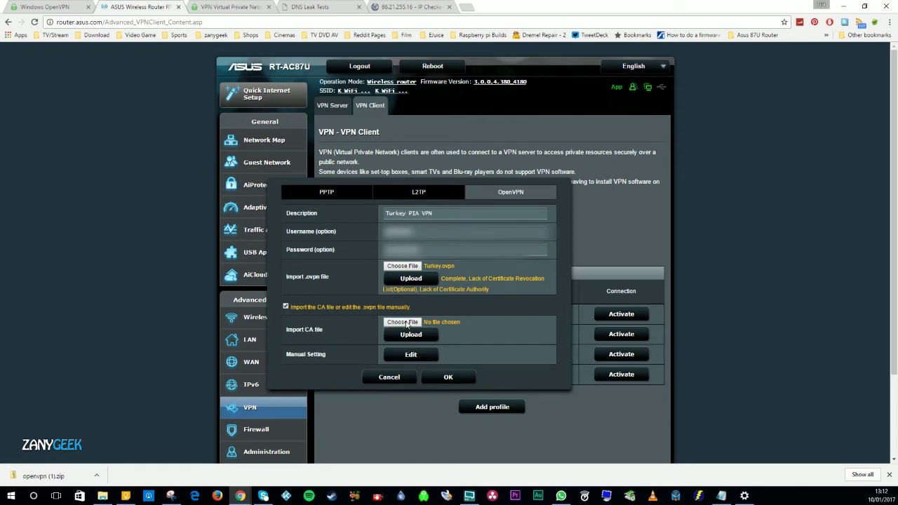
Step: Upload ca.rsa.2048.crt to the Turkey PIA VPN profile, save it, and activate the connection
left_click(408, 324)
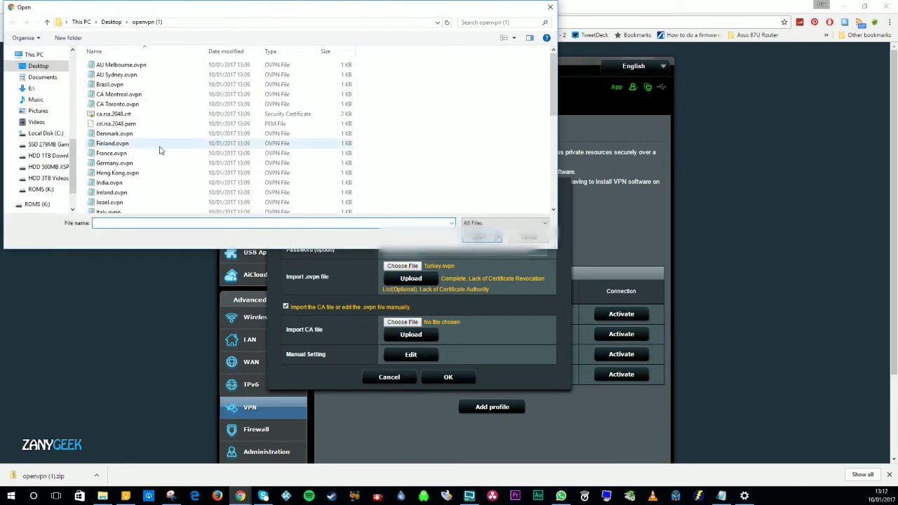
double_click(127, 117)
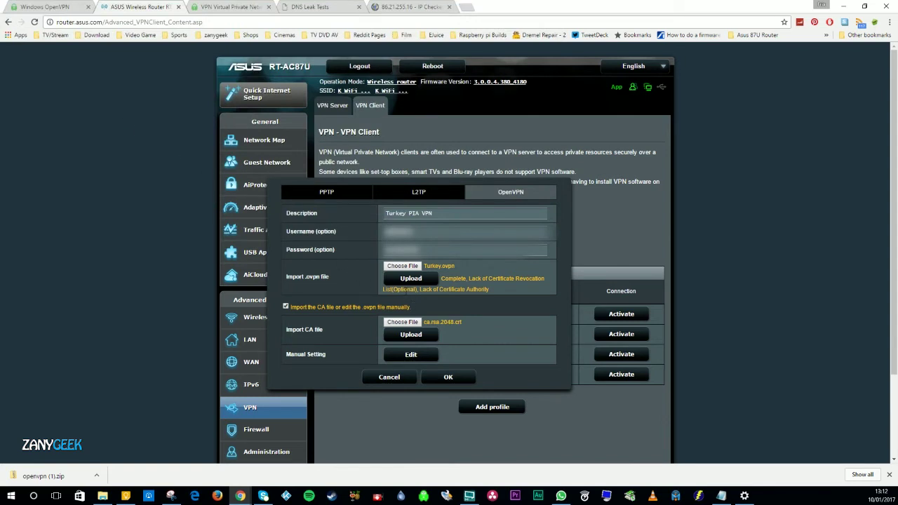
left_click(419, 336)
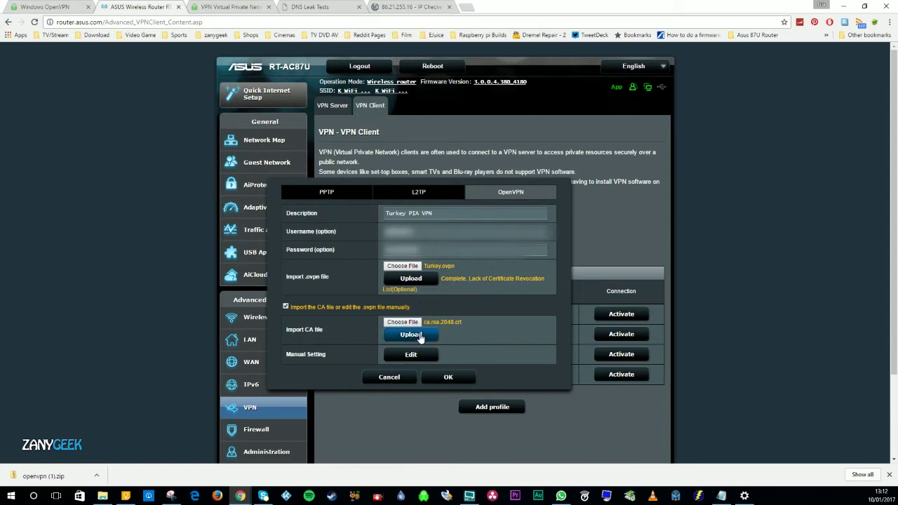
left_click(450, 379)
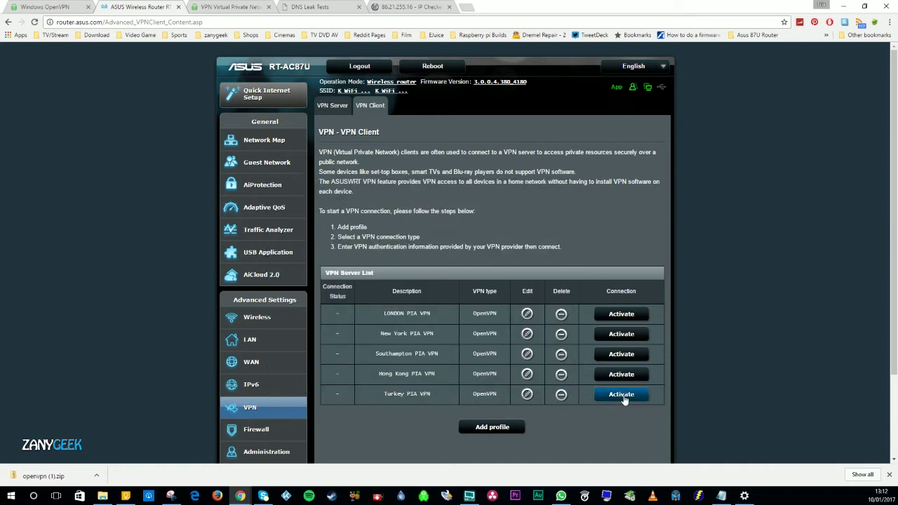
left_click(629, 398)
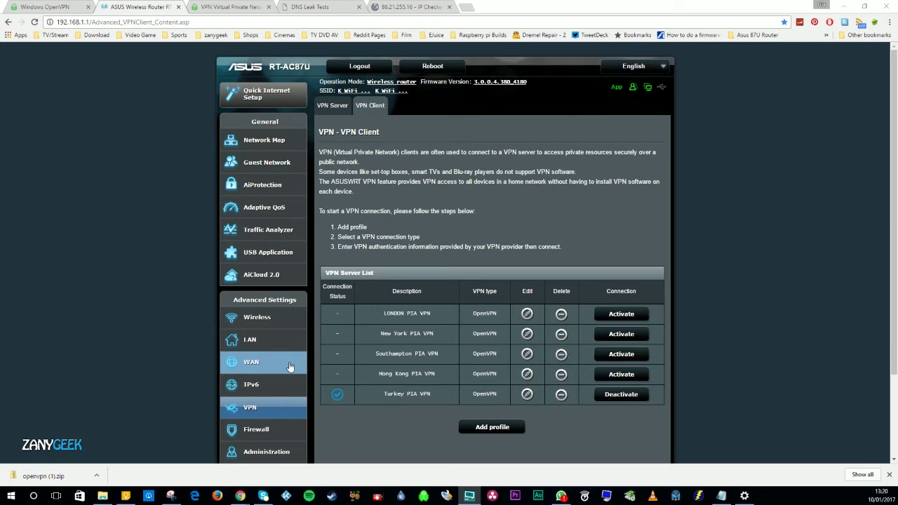
left_click(290, 366)
Step: Turn off automatic WAN DNS and apply DNS servers 209.222.18.222 and 209.222.18.218
scroll(364, 313, "down", 1)
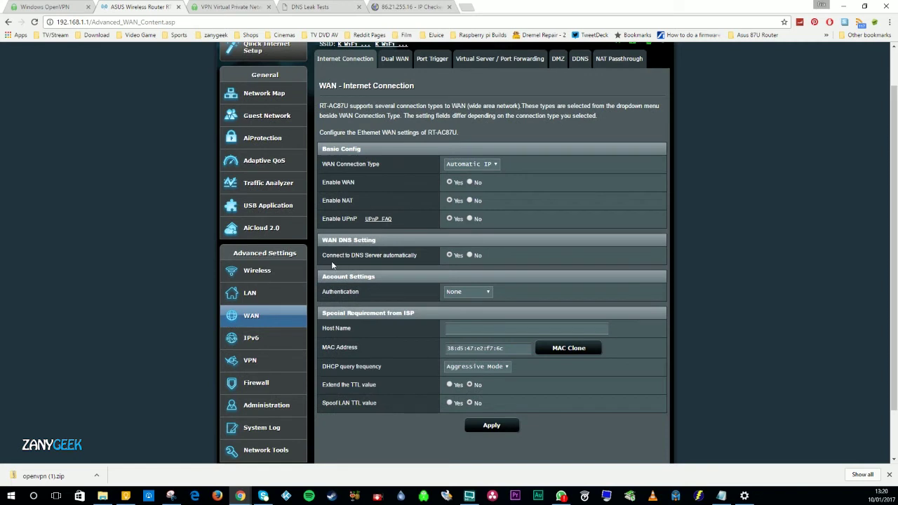
left_click(470, 255)
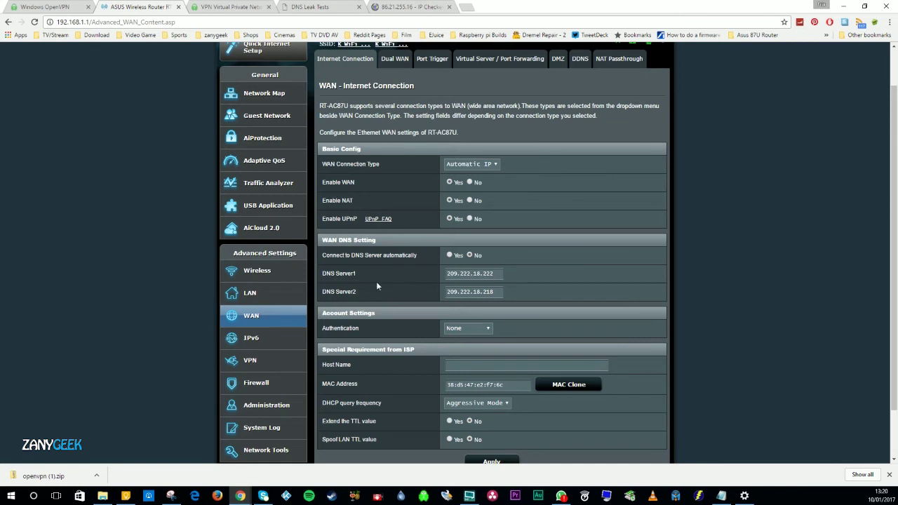
left_click(448, 274)
scroll(514, 293, "down", 2)
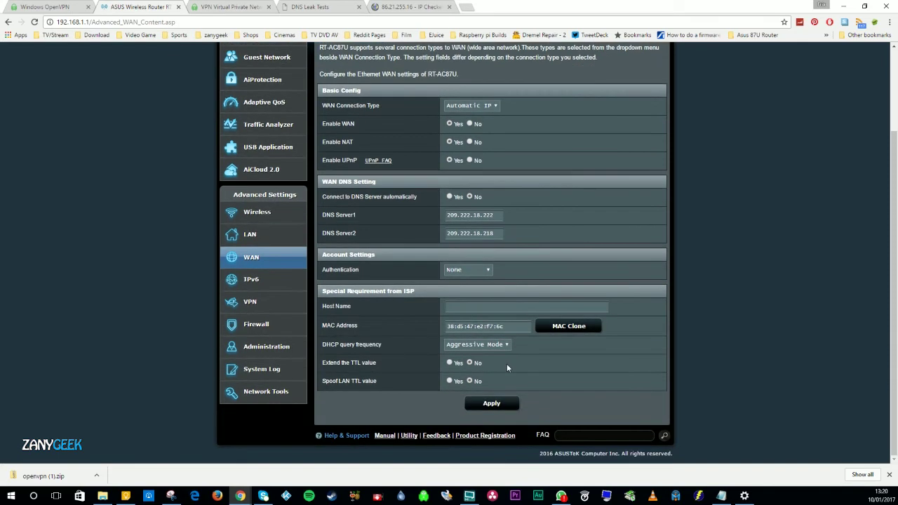
left_click(498, 409)
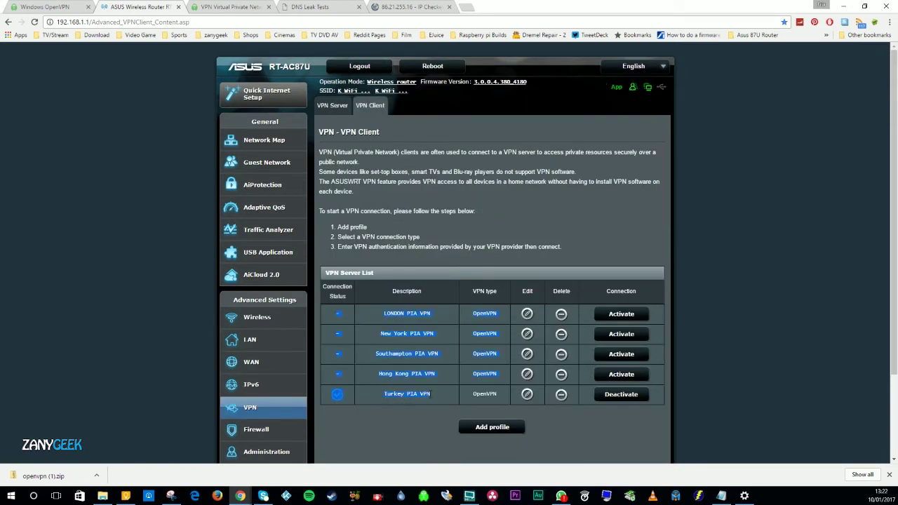
left_click(432, 396)
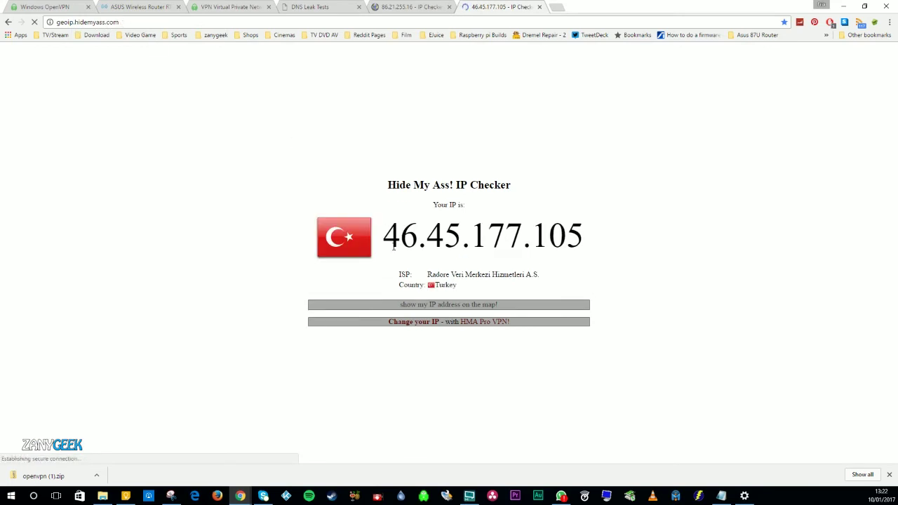
left_click_drag(461, 295, 436, 287)
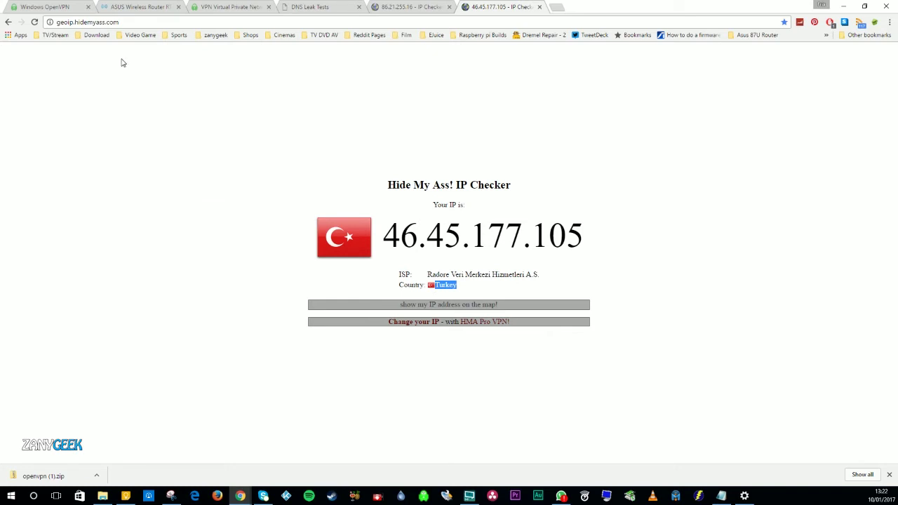
left_click(142, 8)
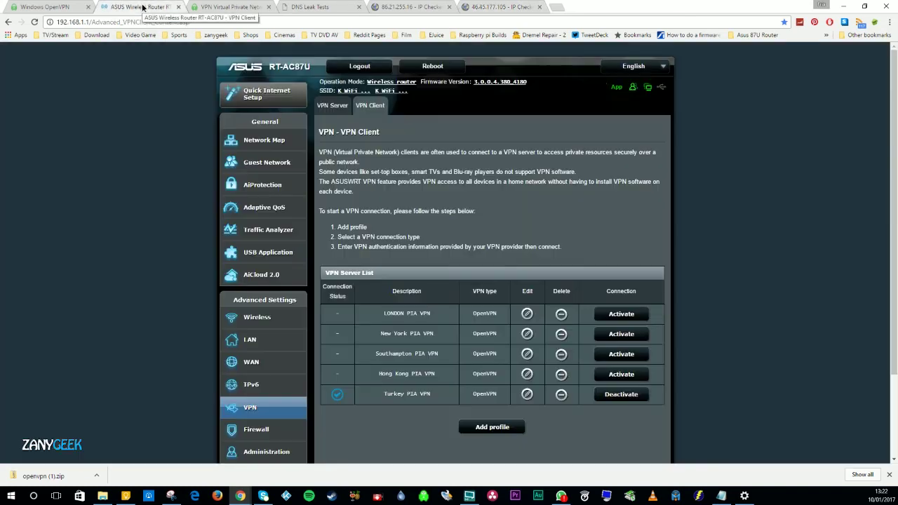
Step: Activate the New York PIA VPN profile and confirm the IP checker reports New York
left_click(617, 318)
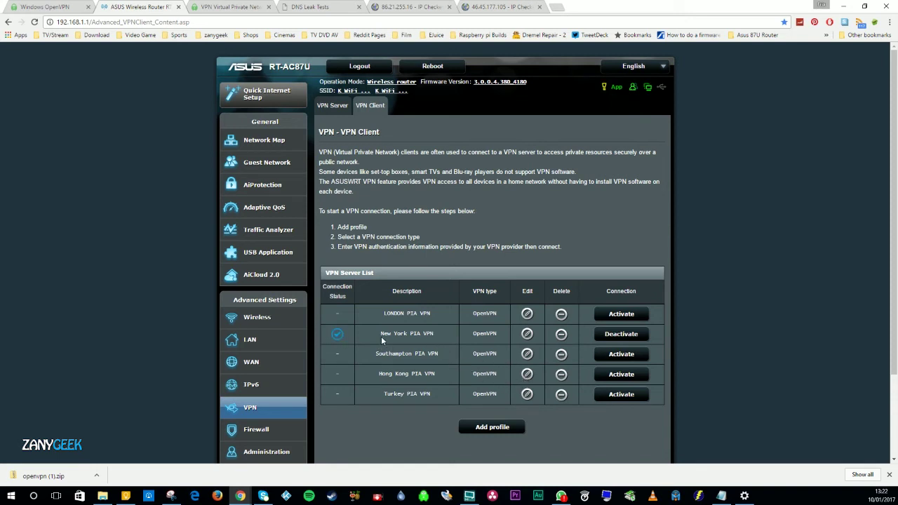
left_click_drag(428, 331, 481, 14)
left_click(481, 9)
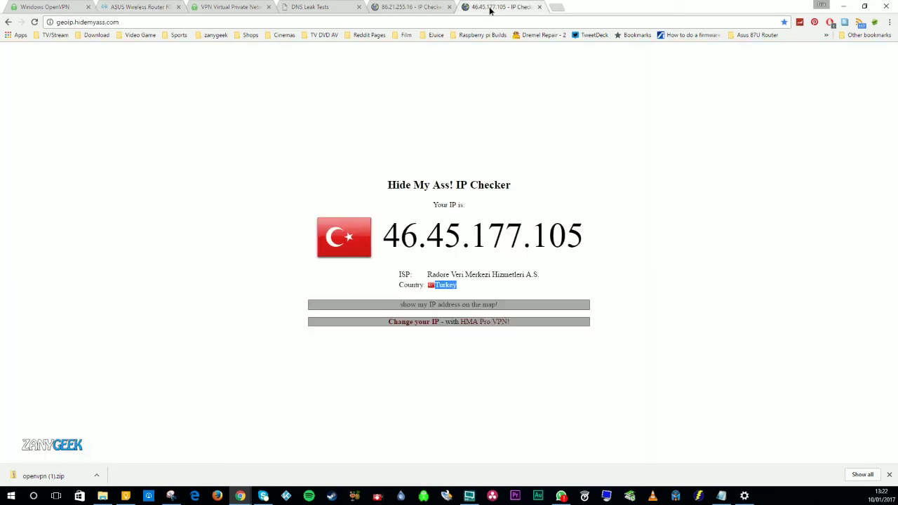
left_click(34, 22)
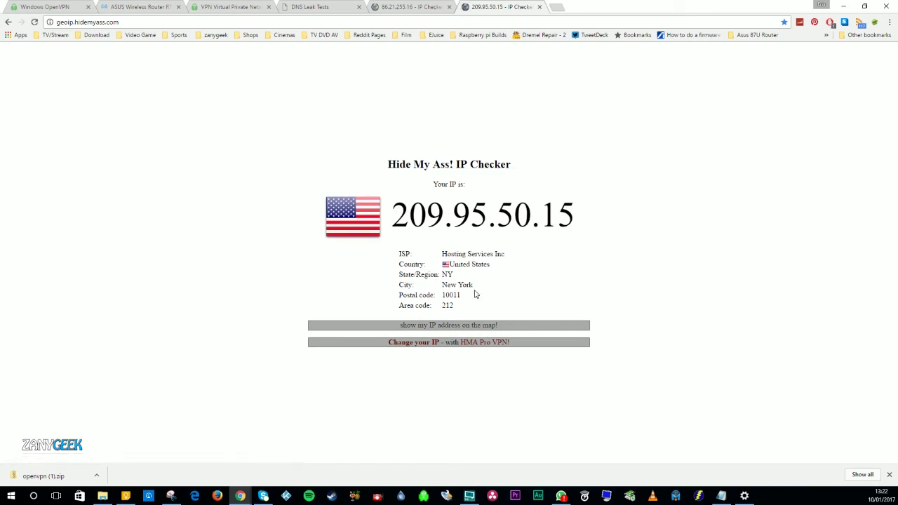
left_click_drag(473, 285, 451, 285)
Step: Activate the Hong Kong PIA VPN profile and confirm the IP checker reports Hong Kong
left_click(156, 7)
left_click(621, 374)
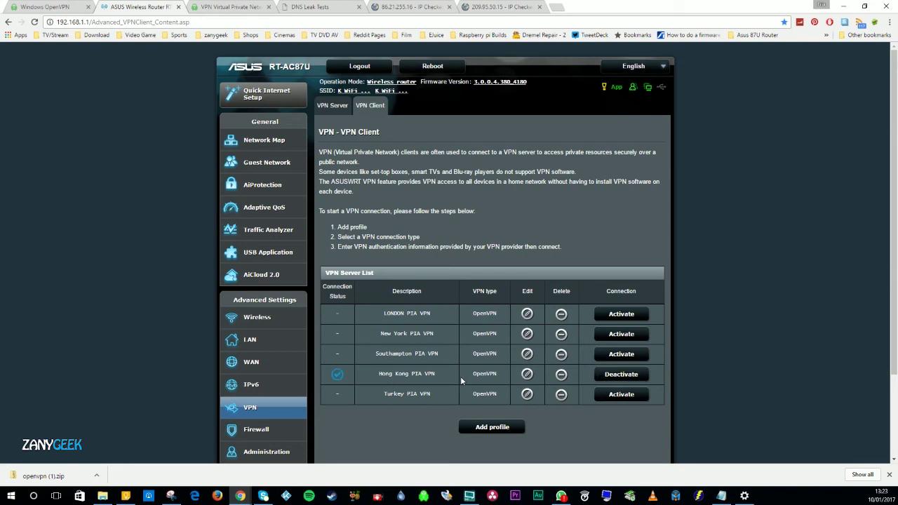
left_click(495, 7)
key("F5")
left_click_drag(477, 288, 433, 286)
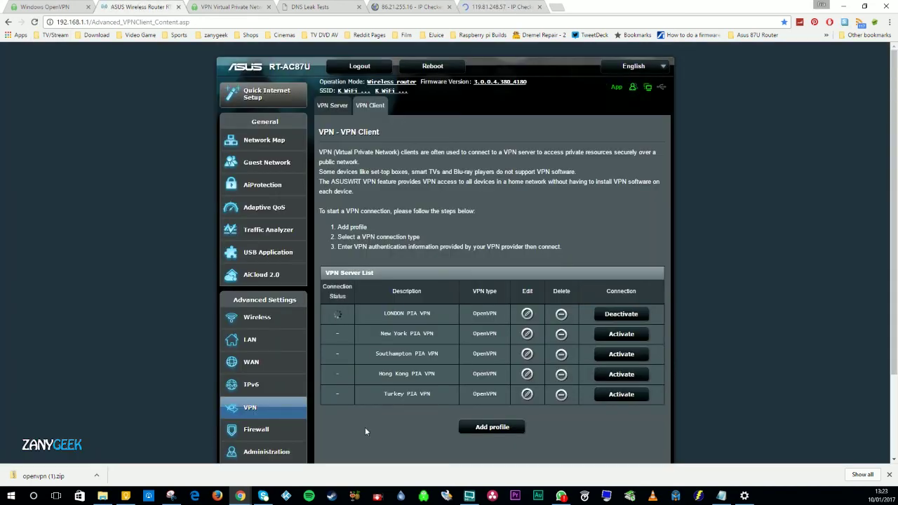
Step: Confirm the IP checker reports London (IP 104.238.169.105), then start a DNS leak test
left_click(495, 7)
key("F5")
double_click(453, 290)
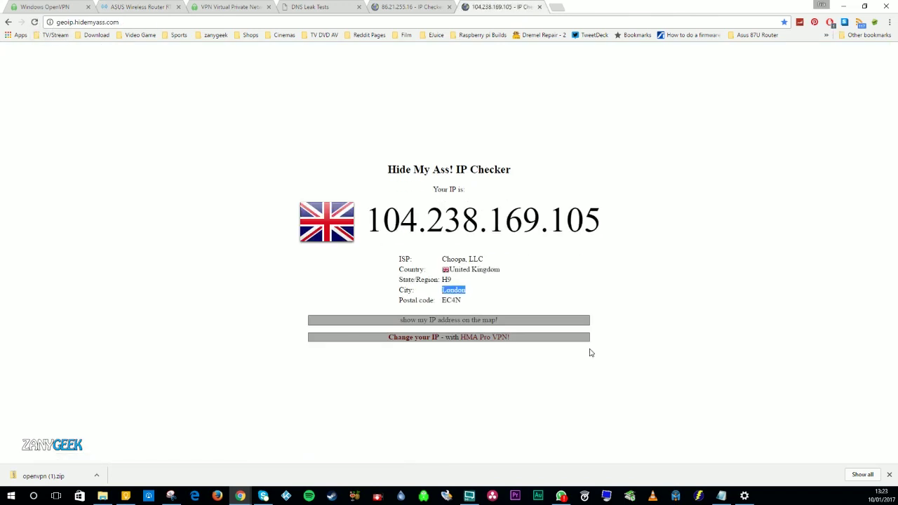
left_click(516, 270)
left_click(326, 10)
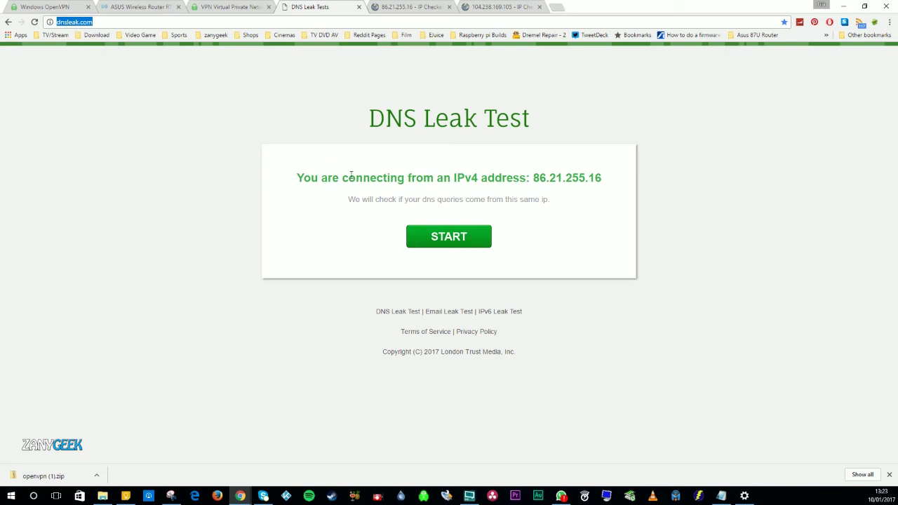
left_click(474, 250)
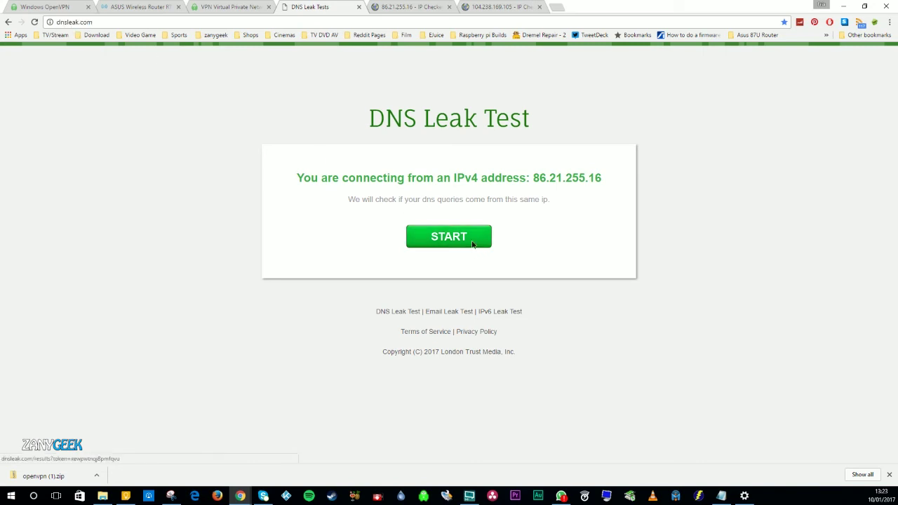